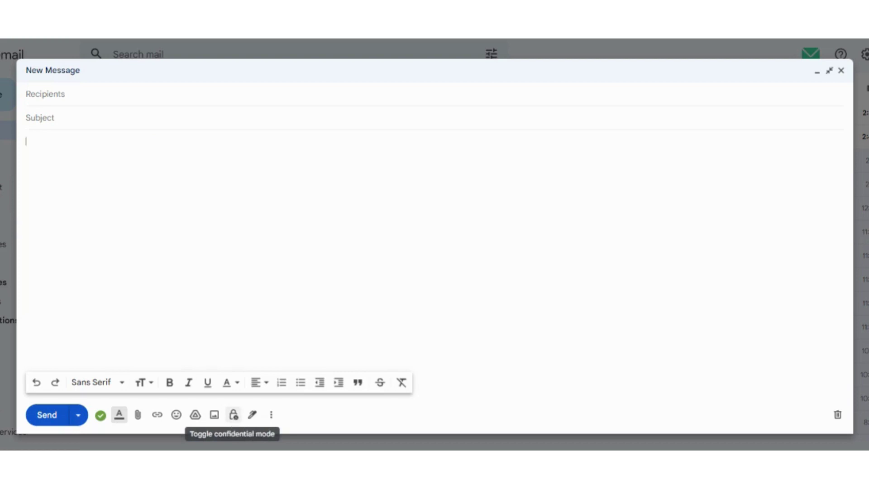
Make the draft confidential, expiring in 1 day (Tue, Feb 21, 2023) and requiring an SMS passcode.
click(234, 415)
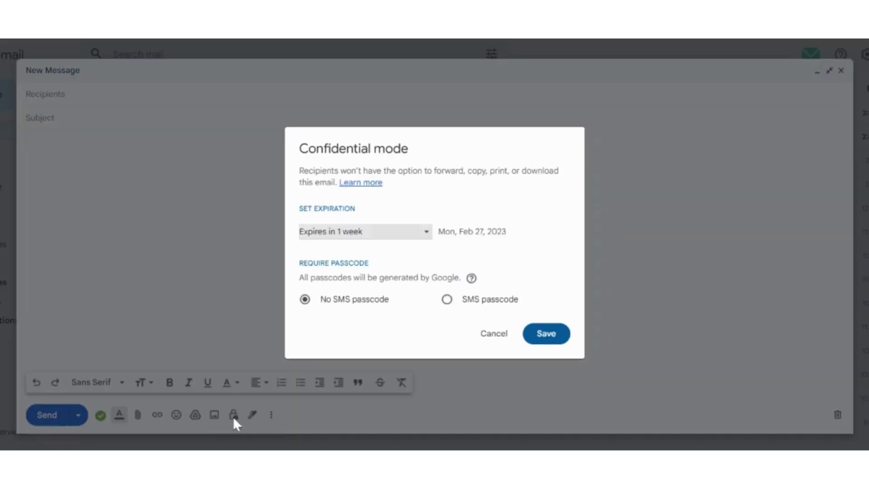
click(388, 234)
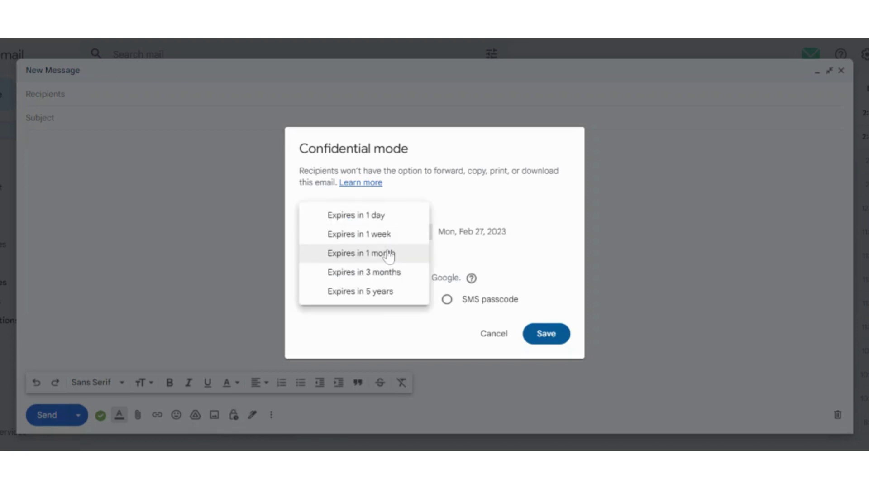
click(382, 215)
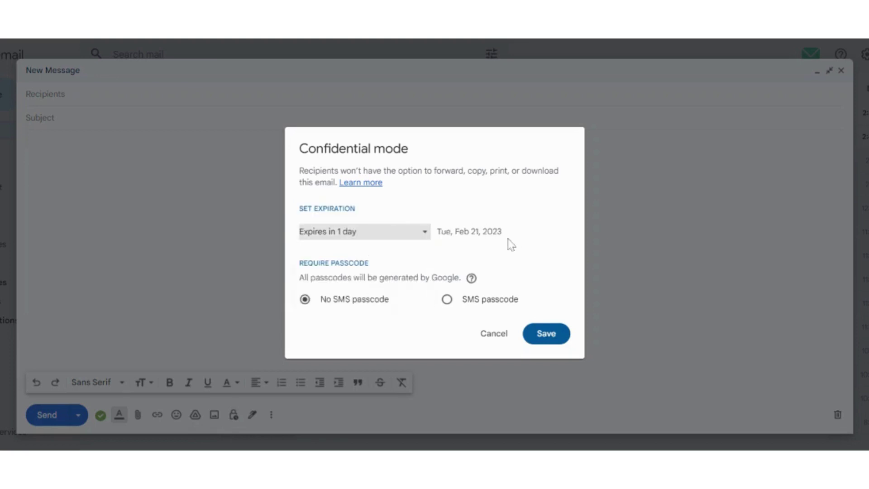
double_click(492, 231)
drag(502, 232, 437, 231)
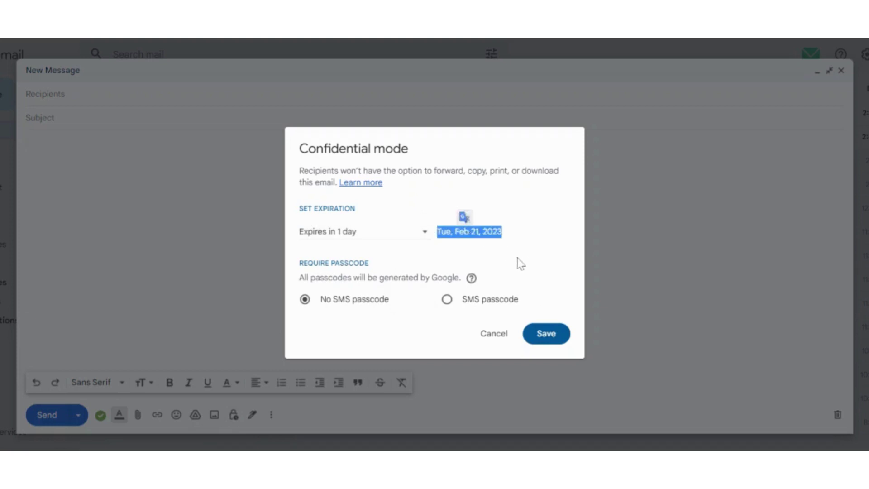
click(465, 219)
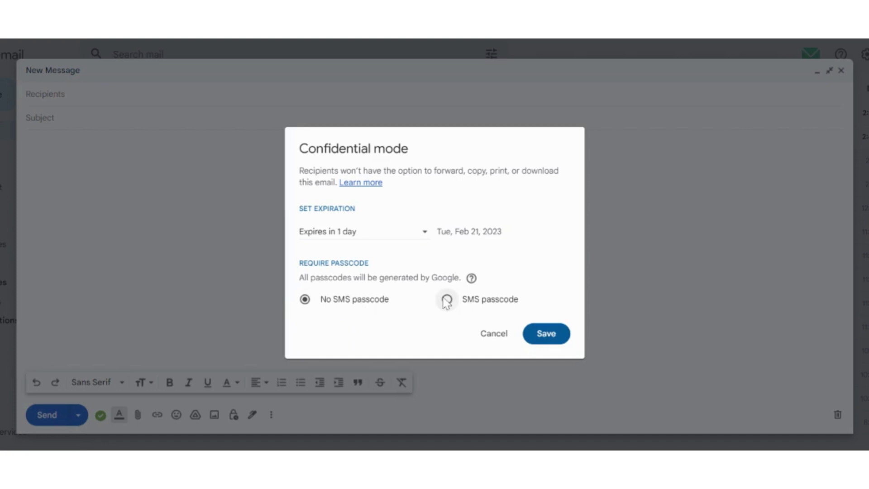
click(447, 300)
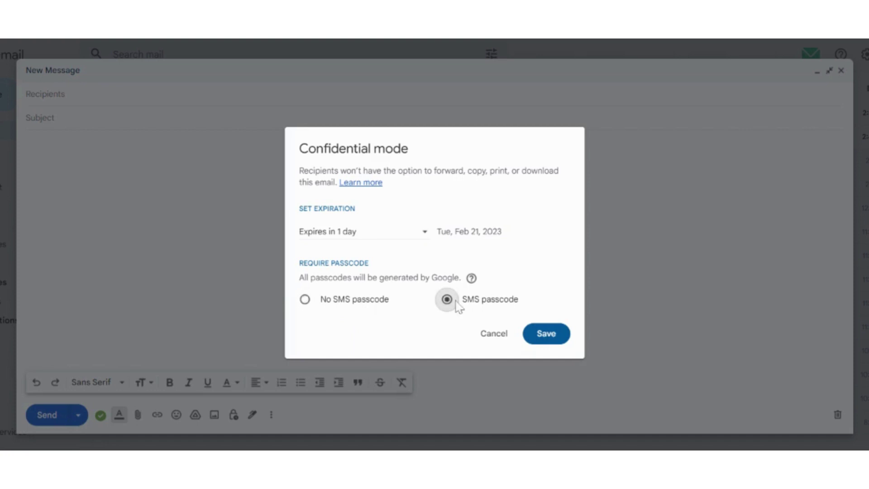
Save the confidential mode settings and address the draft to the recipient's e-mail.
click(546, 335)
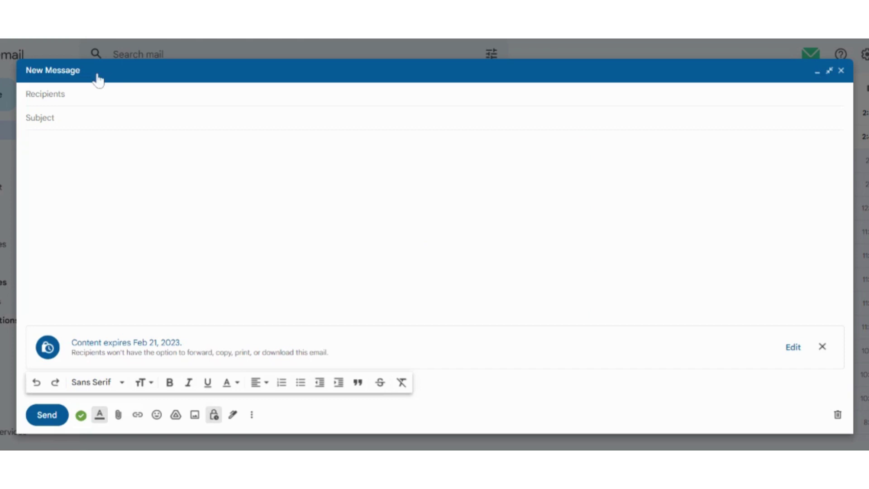
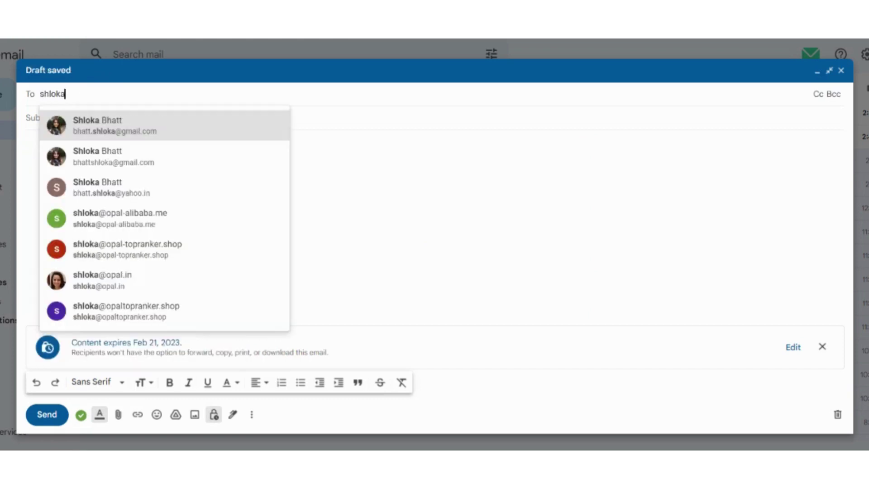
key(Return)
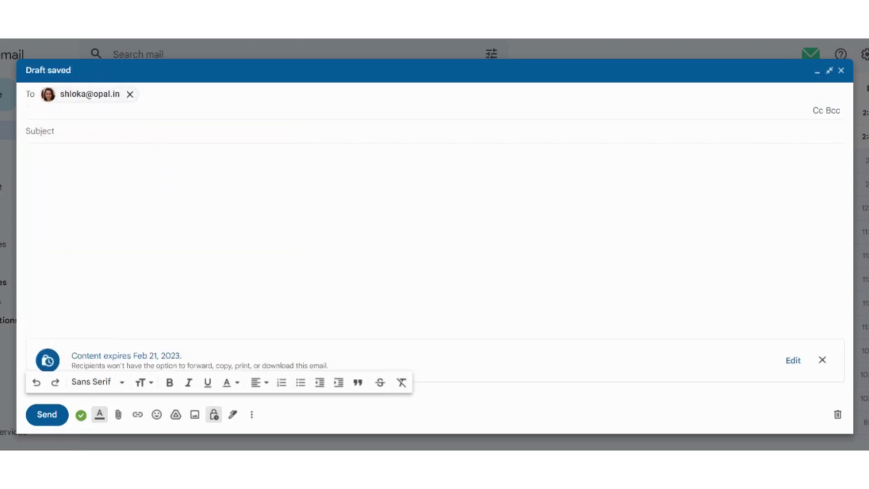
key(Tab)
Enter subject 'Testing' and body text 'Testing for confidential mode'.
text(Testing)
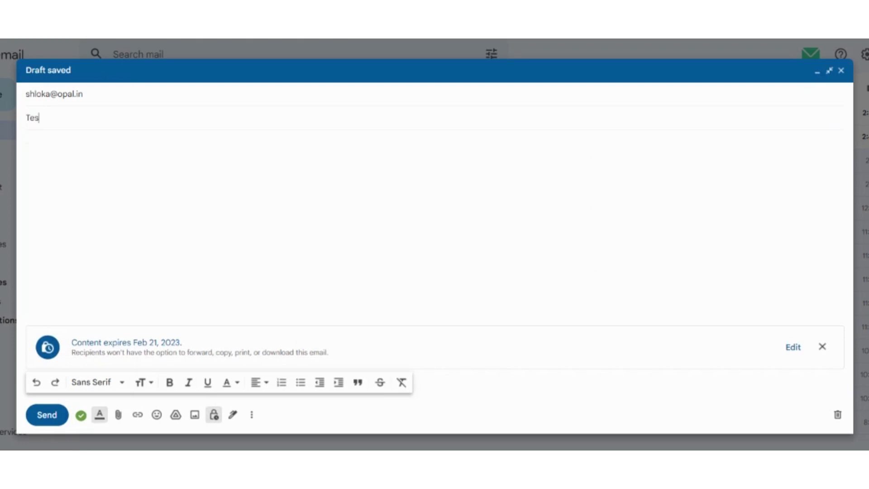
click(27, 140)
text(Te)
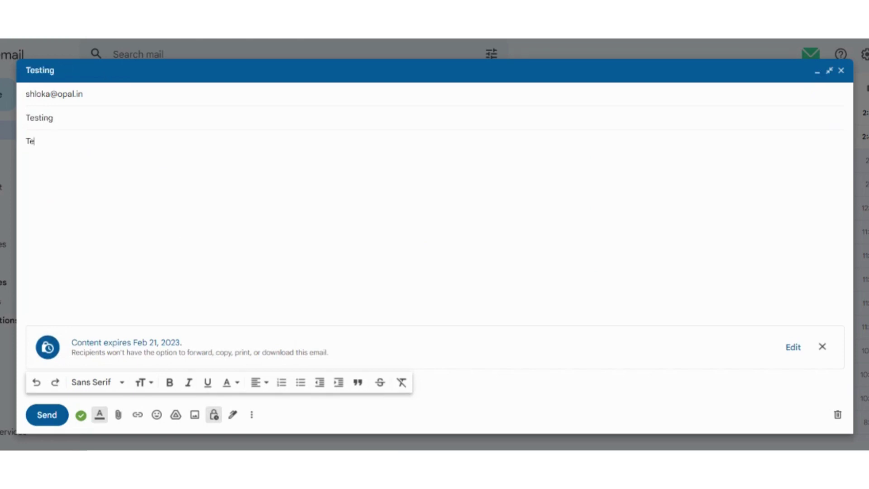
text(sting for cond)
key(BackSpace)
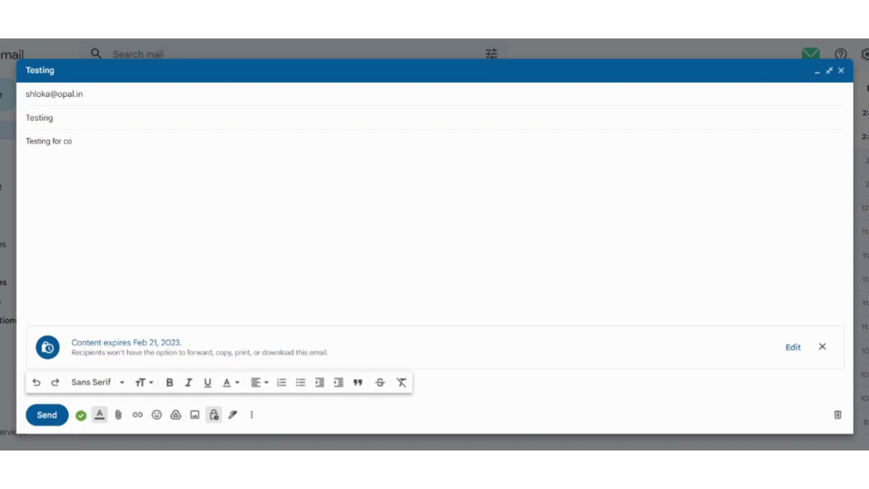
text(nfidential mode)
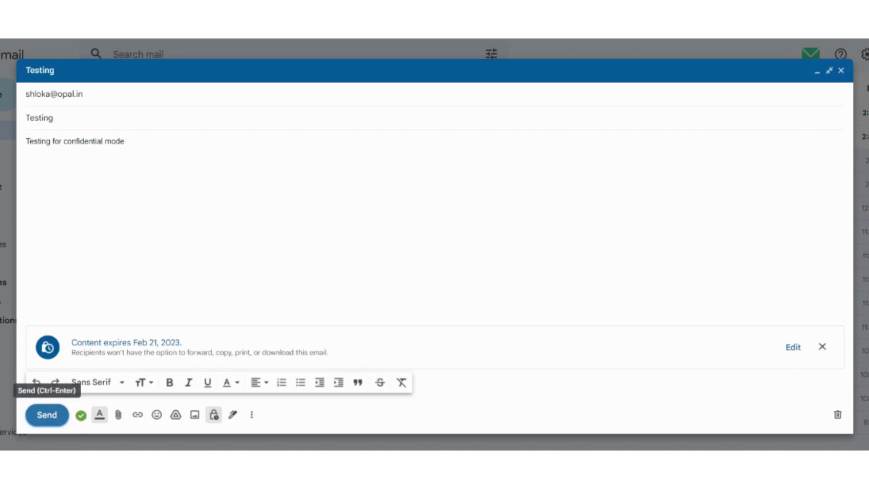
Send the email, giving India +91 and the recipient's mobile number for the SMS passcode.
click(45, 415)
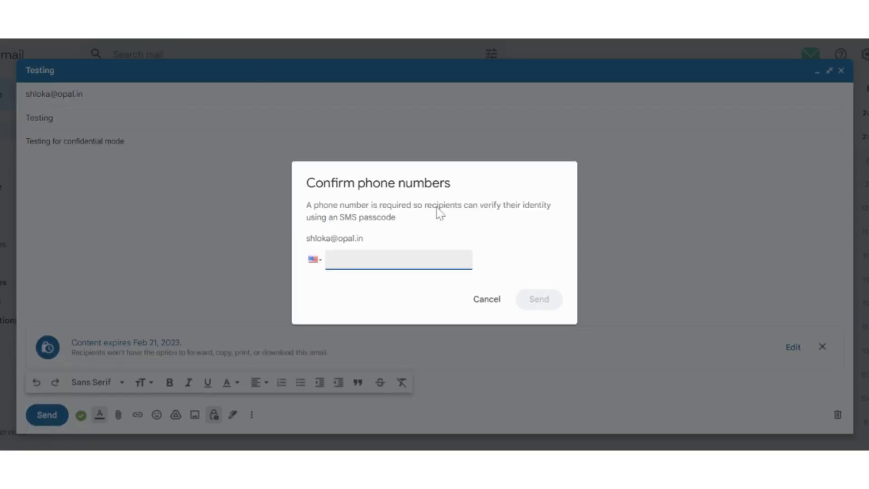
click(312, 259)
click(314, 259)
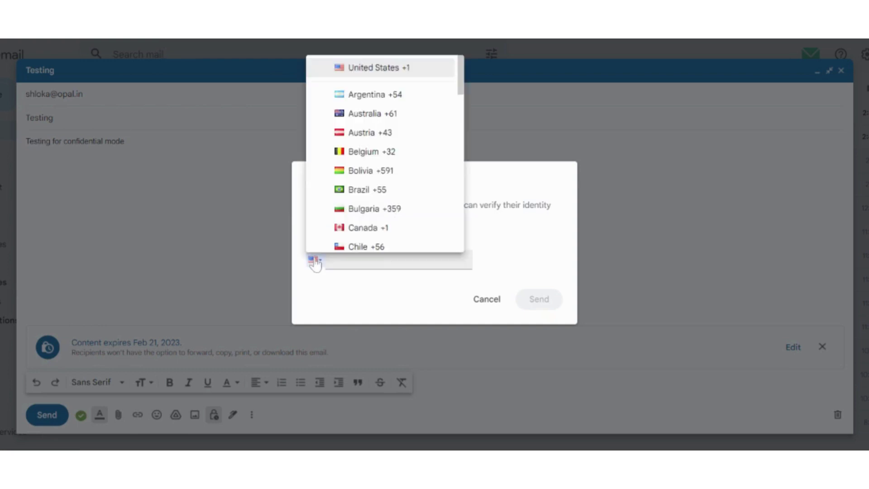
scroll(338, 225, down, 3)
scroll(337, 225, down, 3)
click(344, 216)
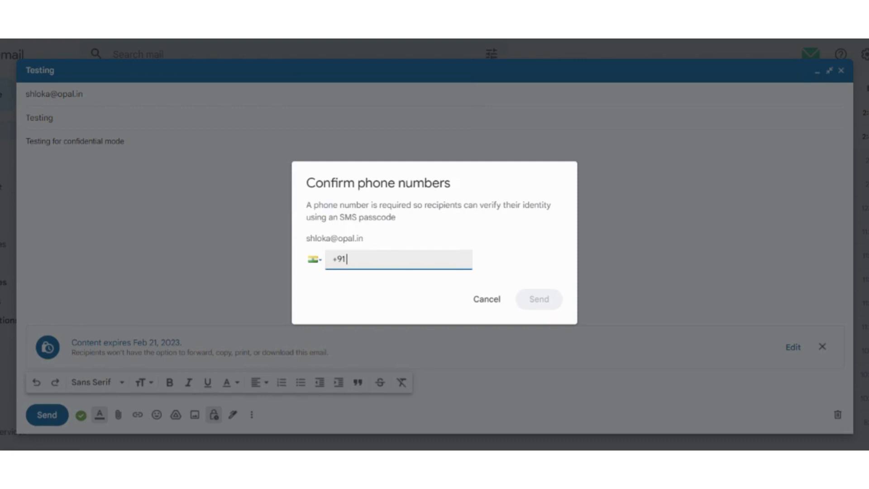
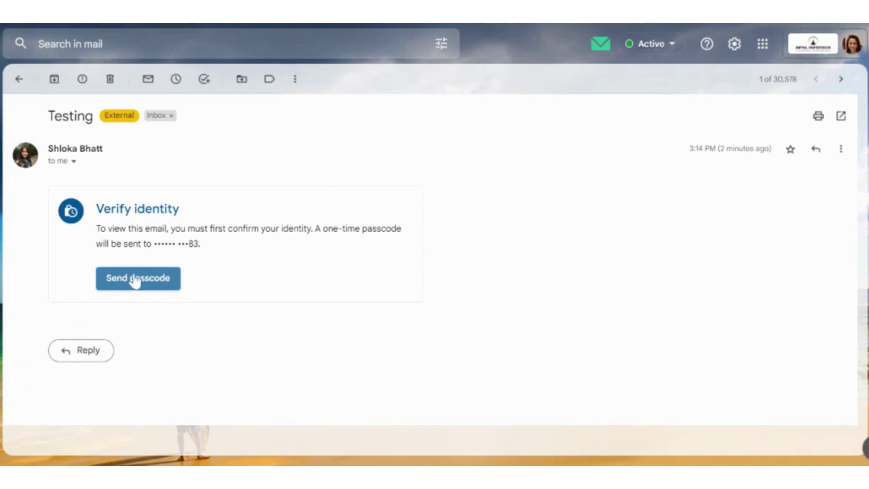
Request the SMS passcode, enter the six-digit code received, and submit it.
click(136, 282)
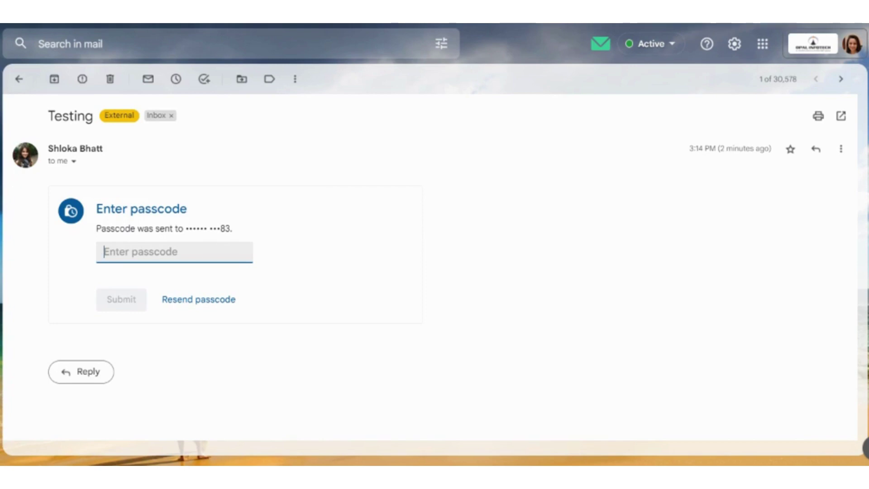
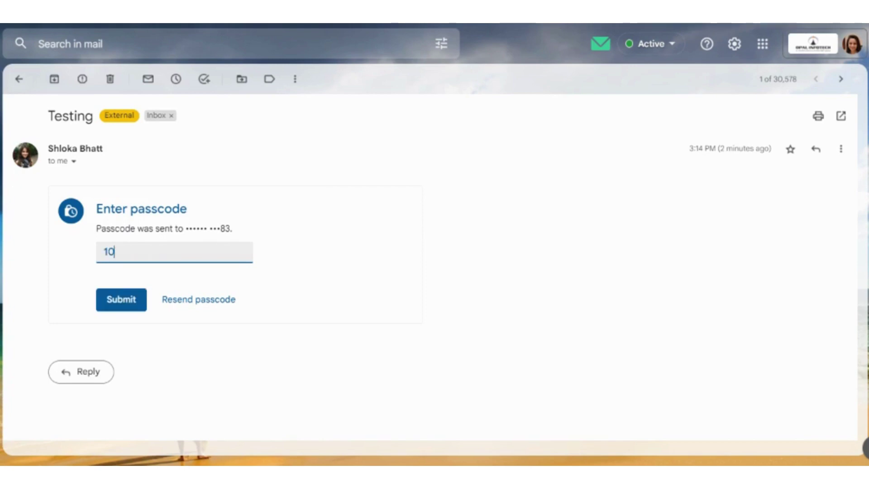
click(127, 306)
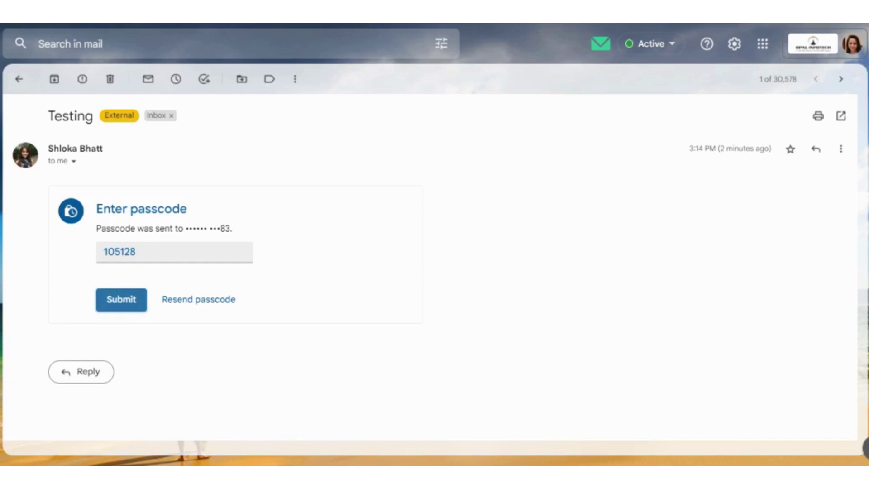
click(126, 306)
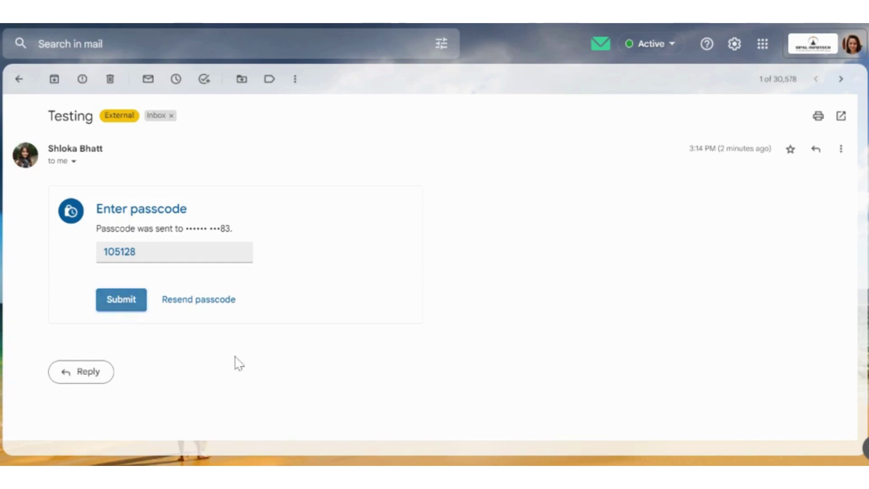